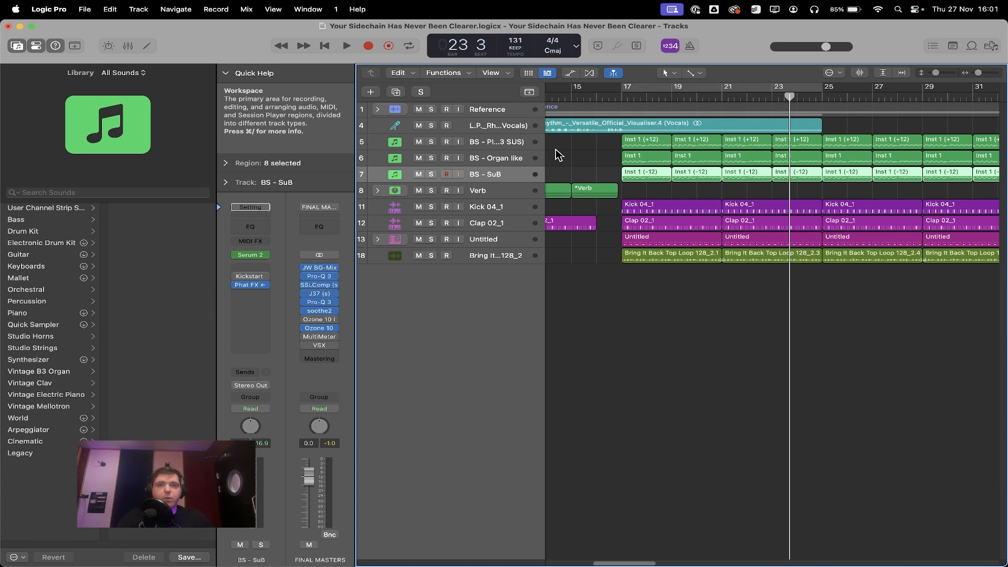
click(515, 158)
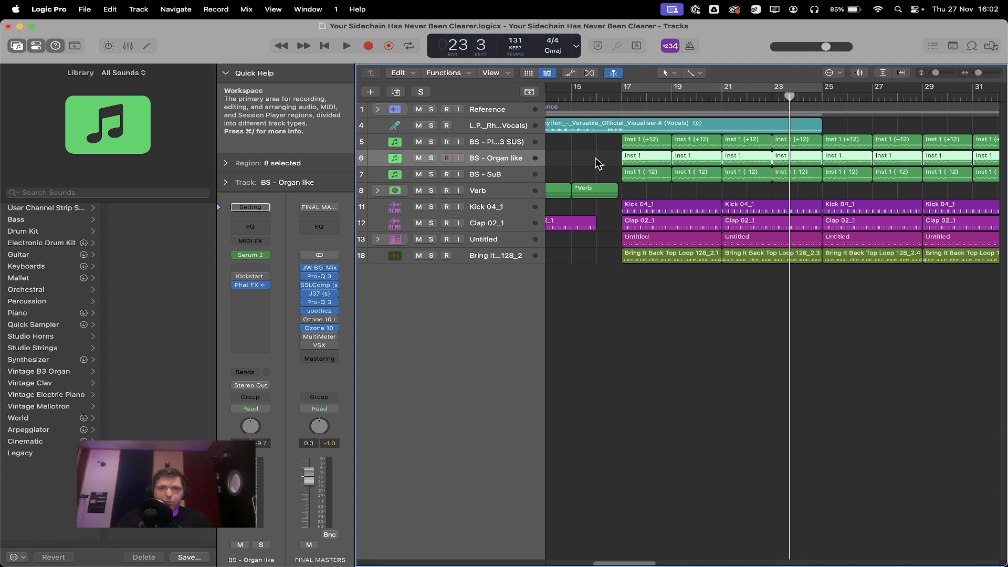
click(598, 162)
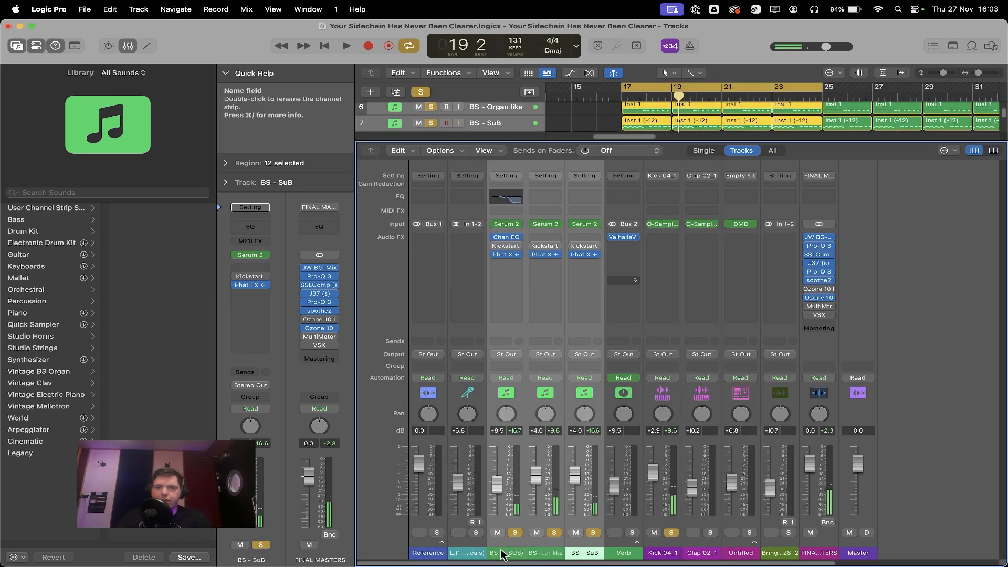
- Insert another Phat FX in the next free effect slot of the BS - Plucky channel and open it
click(506, 294)
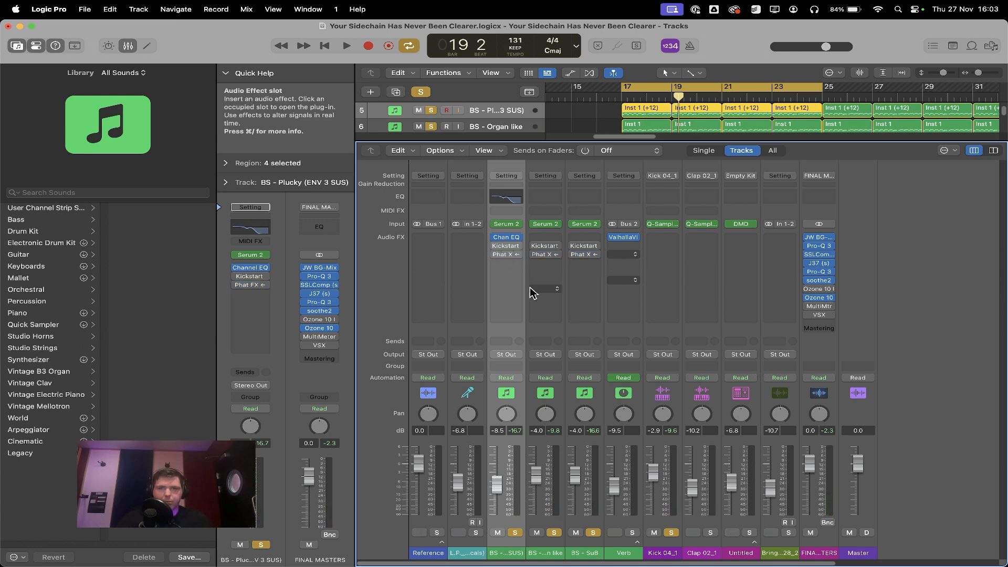
click(503, 265)
mouse_move(567, 441)
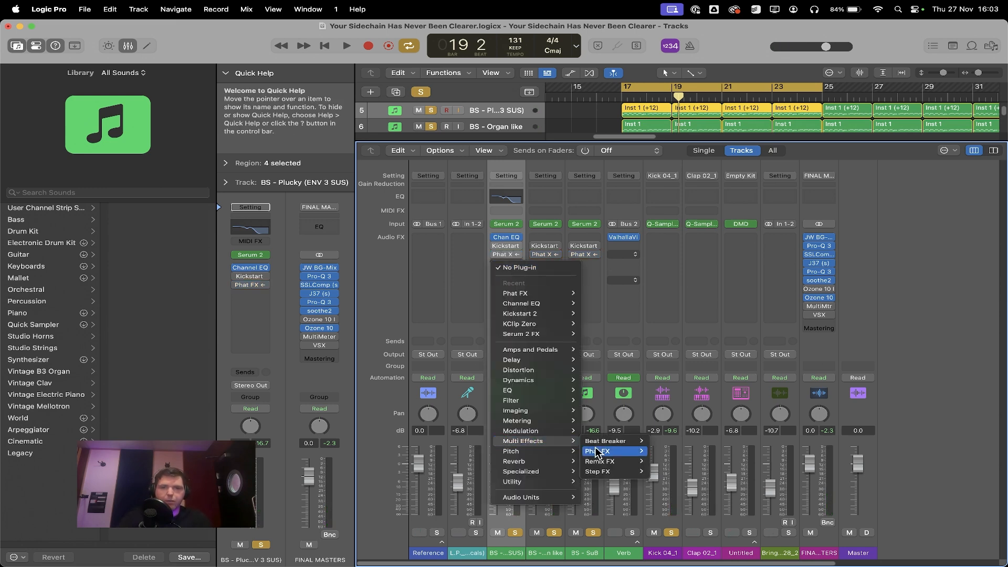
mouse_move(607, 464)
click(664, 461)
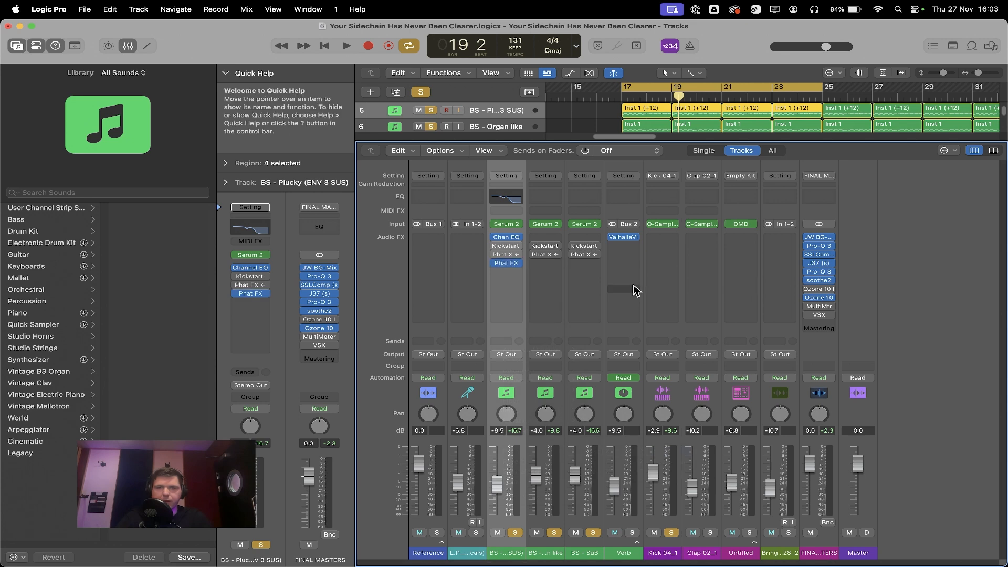
click(506, 264)
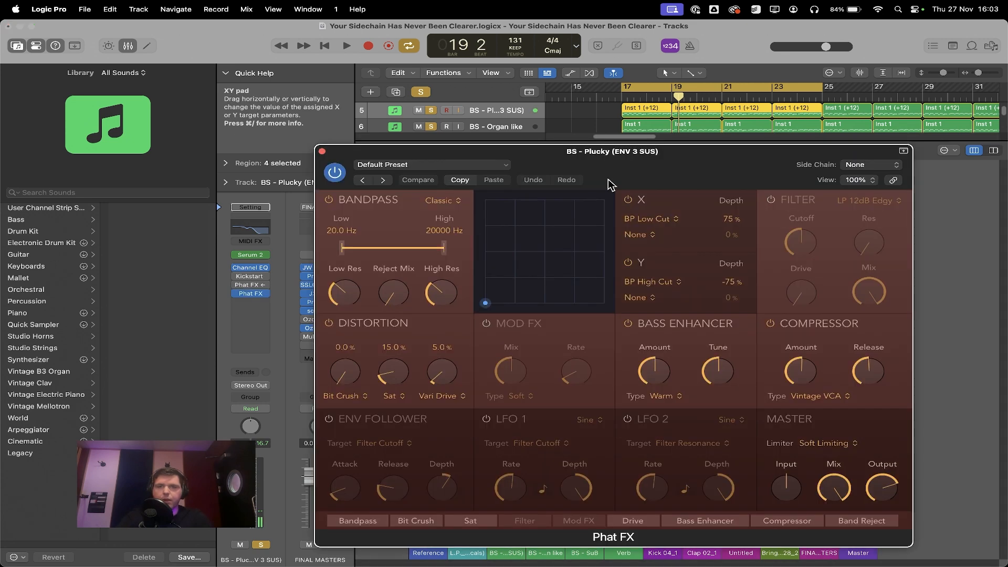
- Turn off the Bandpass, Distortion, Bass Enhancer and Compressor modules in Phat FX
click(330, 201)
click(330, 323)
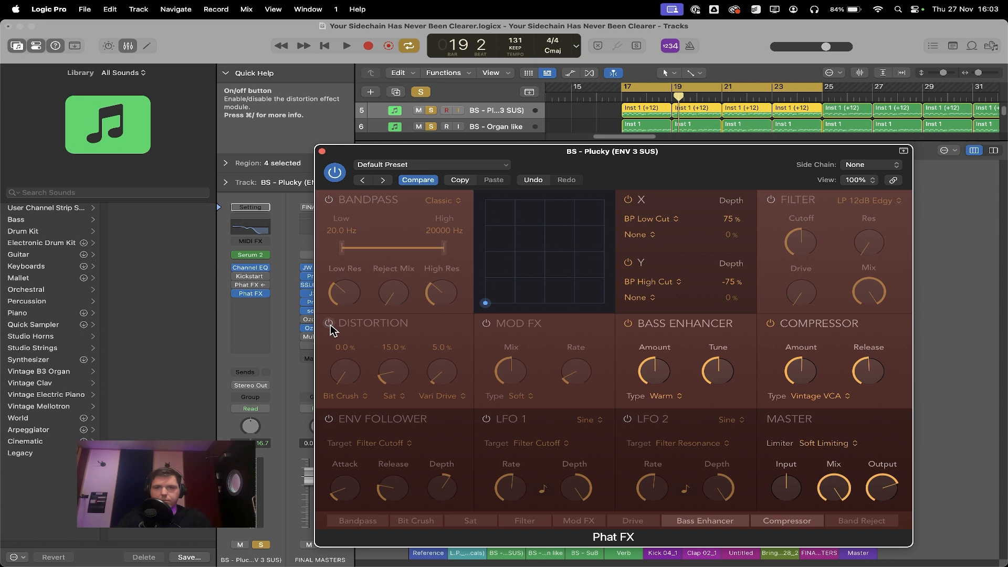
click(628, 322)
click(782, 322)
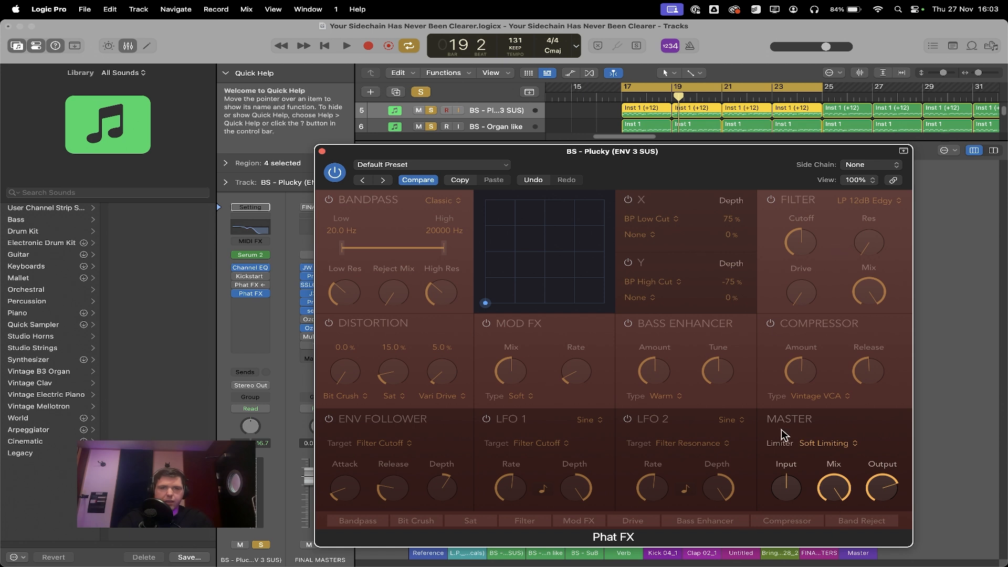
- Reset the Phat FX master output to 0.0 dB and set the limiter to Off
alt+click(884, 491)
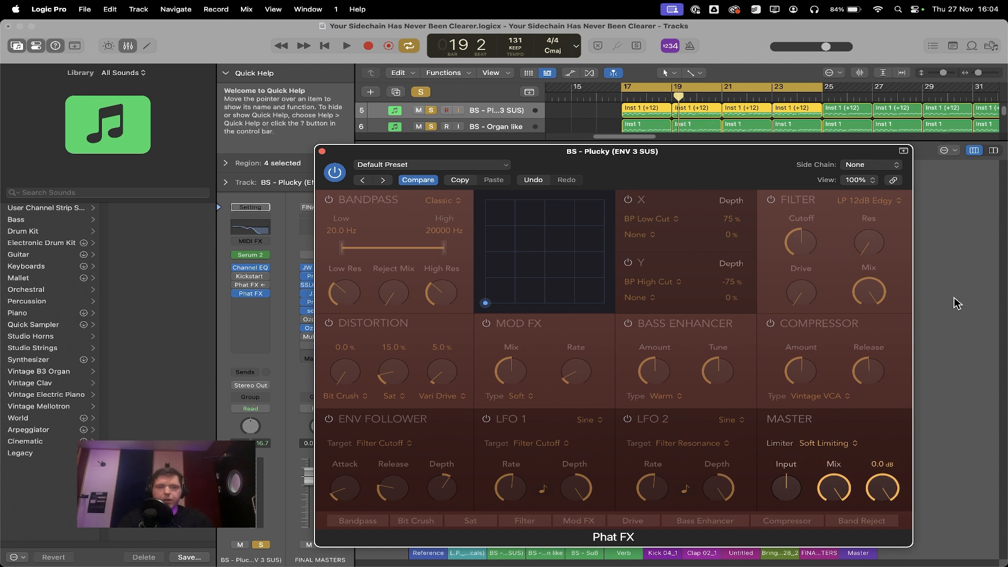
click(835, 443)
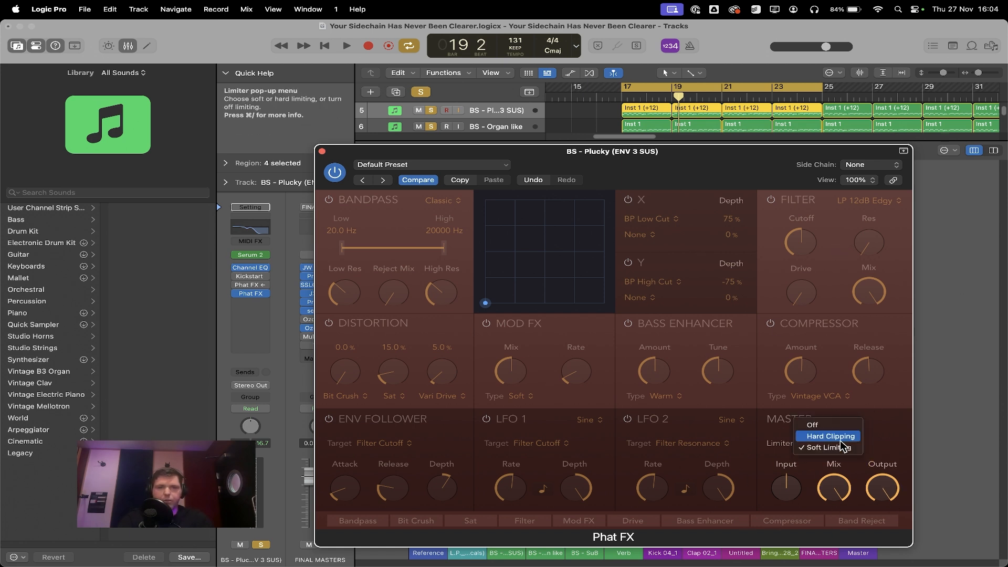
click(837, 427)
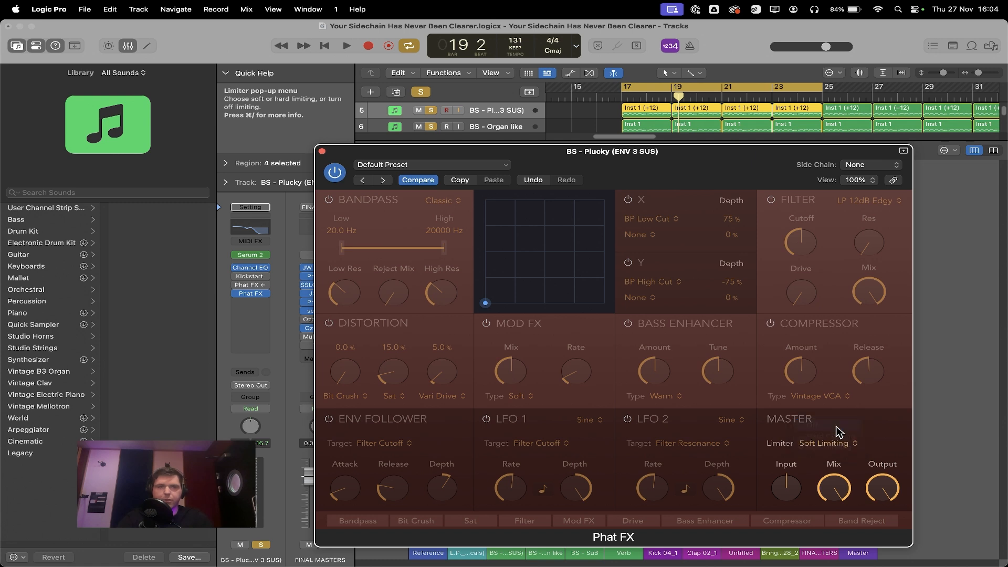
- Choose the Kick 04_1 (Inst 5) track as the side chain source of Phat FX
click(868, 166)
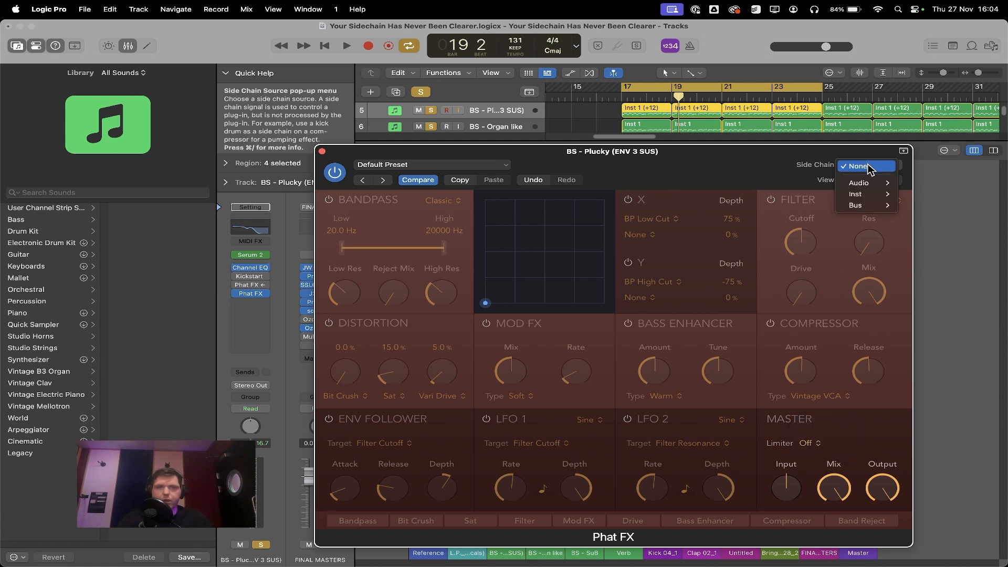
mouse_move(863, 185)
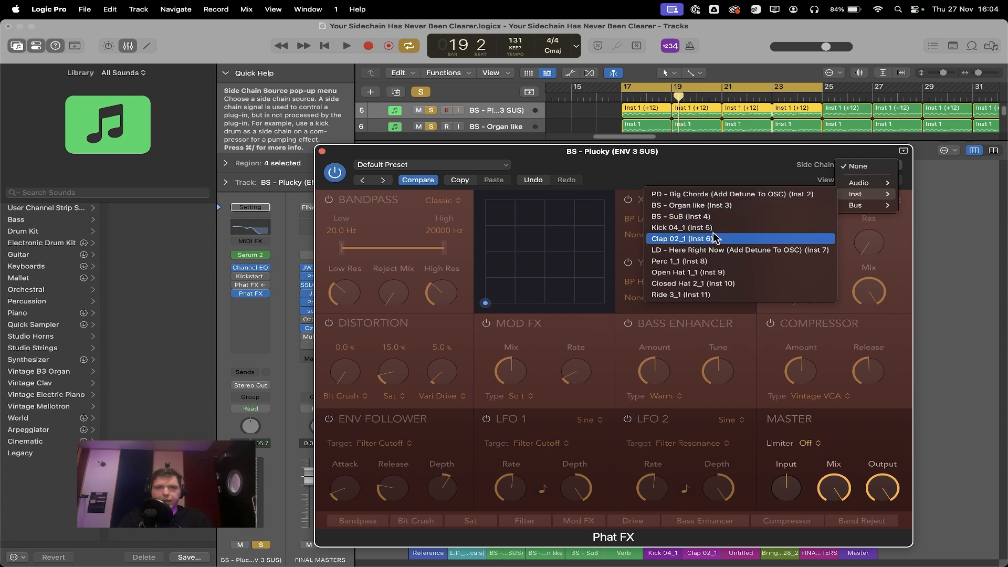
click(686, 229)
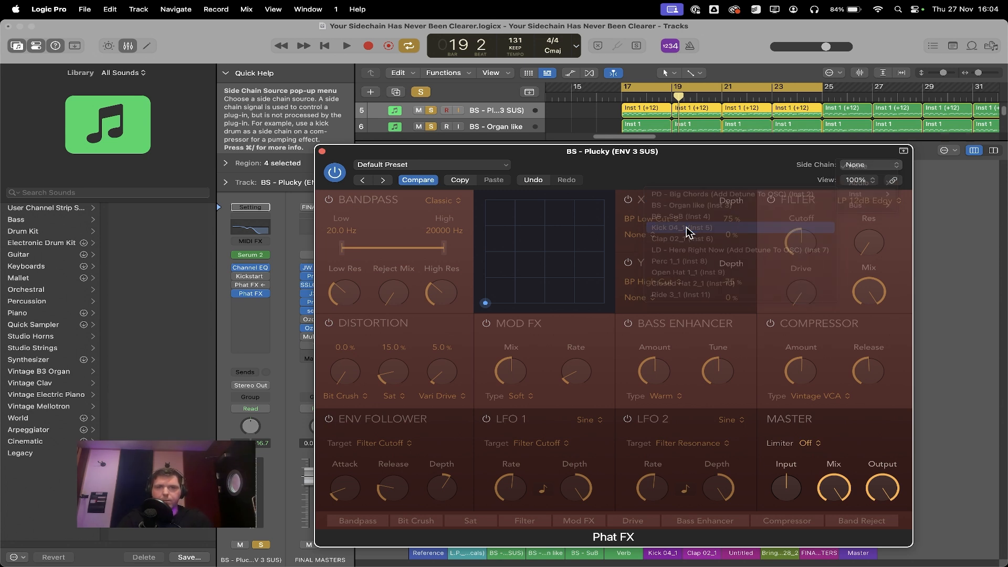
- Target the envelope follower at Master Output with a slightly negative depth, minimum attack and a 0.40 s release
click(389, 446)
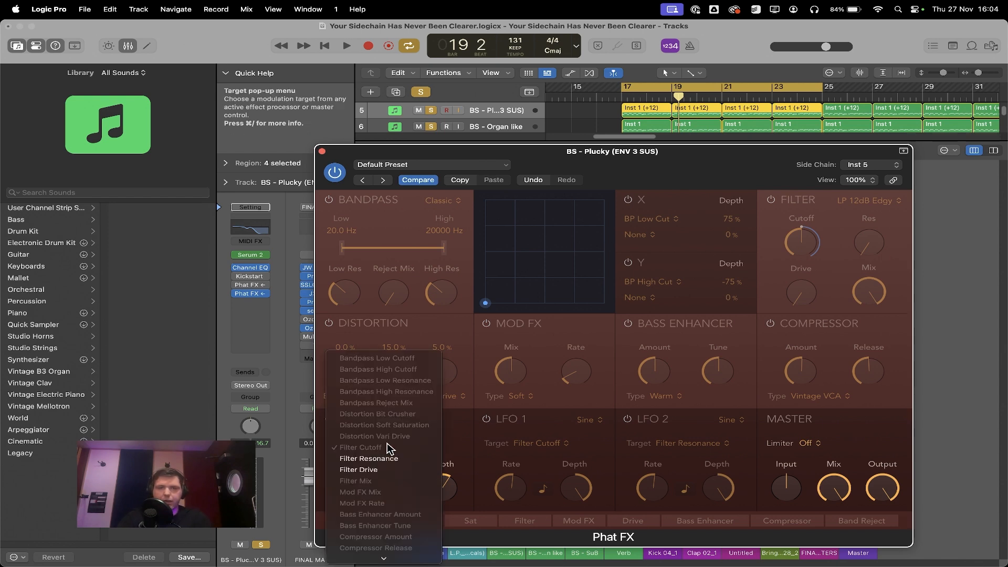
scroll(415, 496, down, 1)
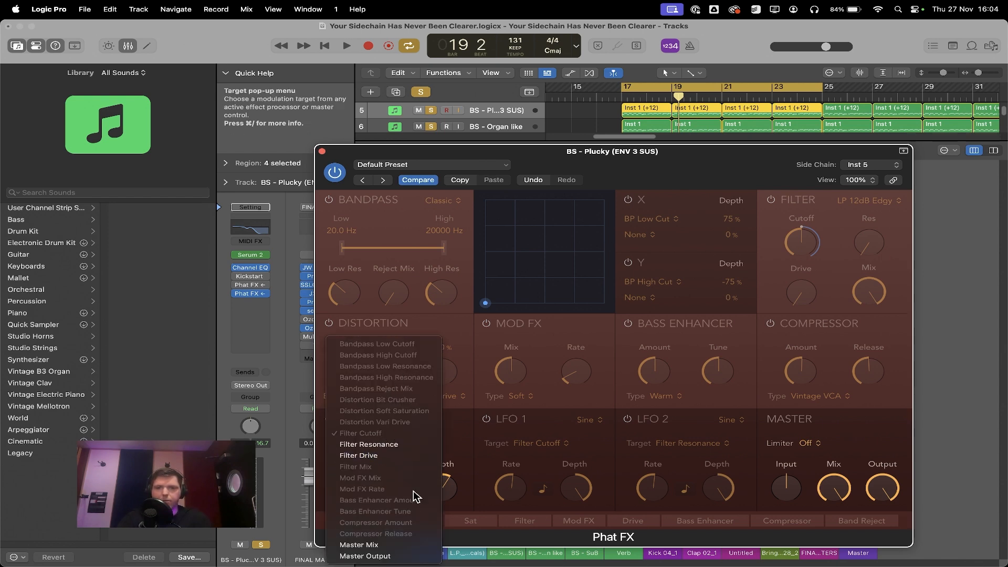
click(414, 555)
drag(441, 487, 422, 507)
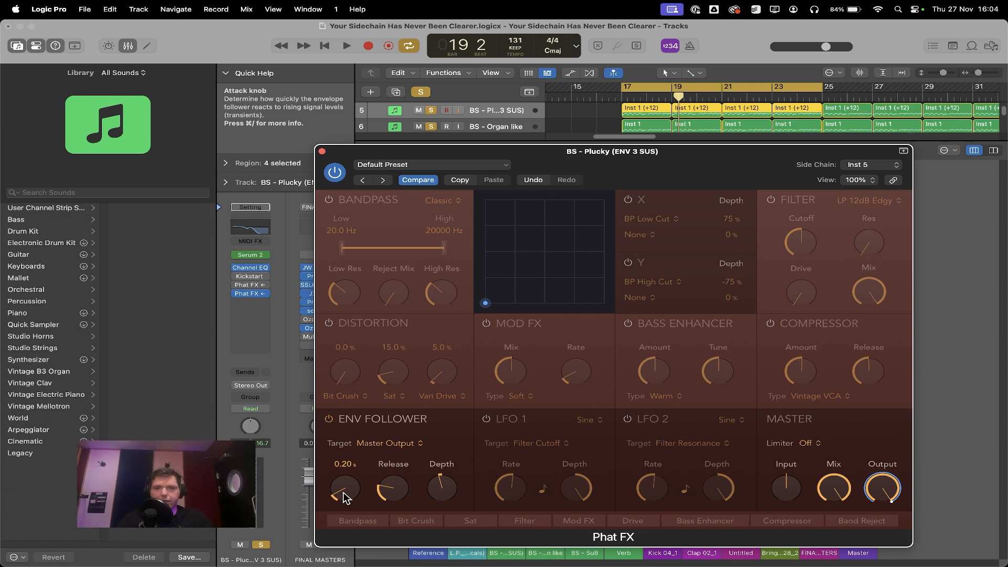
scroll(344, 497, down, 2)
drag(343, 494, 387, 496)
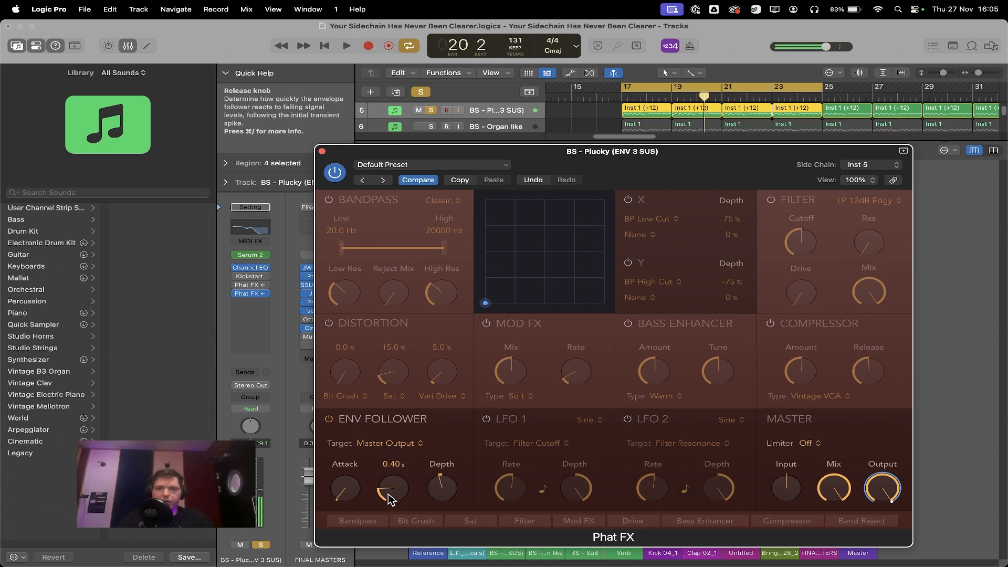
- Play the loop to hear the ducking on the BS - Plucky channel and close the Phat FX window
key(space)
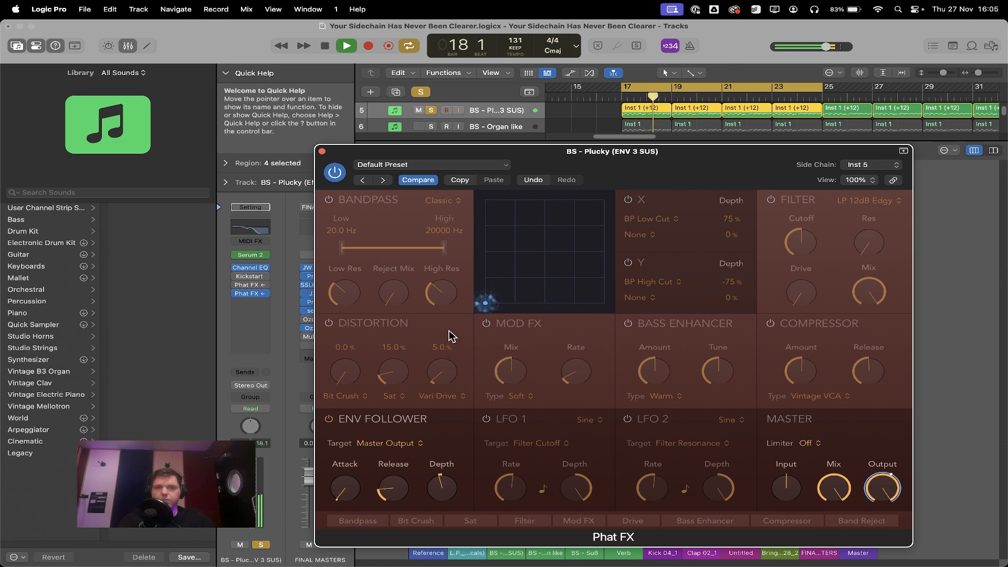
key(space)
click(322, 152)
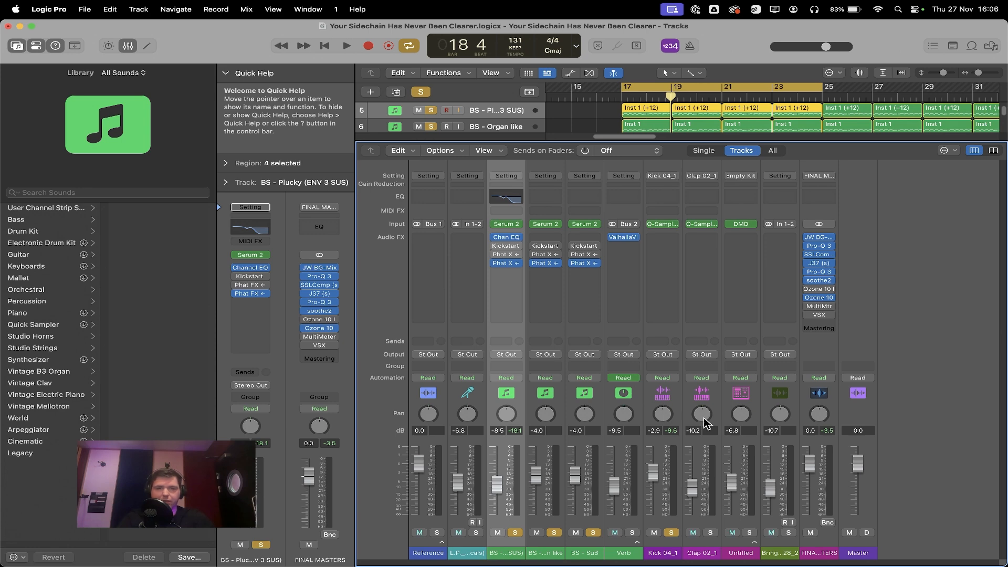
- Compare the loop with the new Phat FX bypassed and enabled on all three BS channels
click(585, 553)
click(504, 553)
key(space)
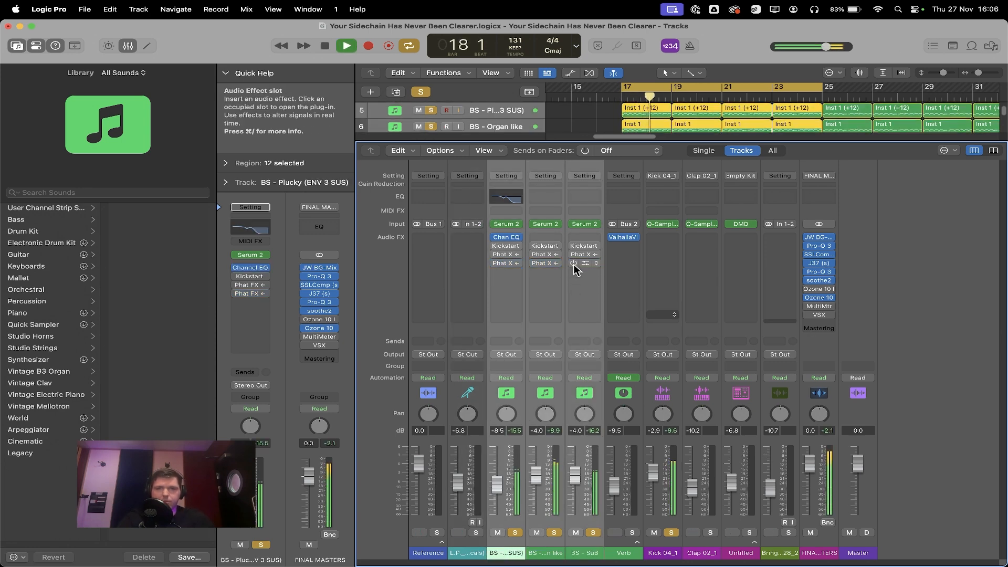
key(space)
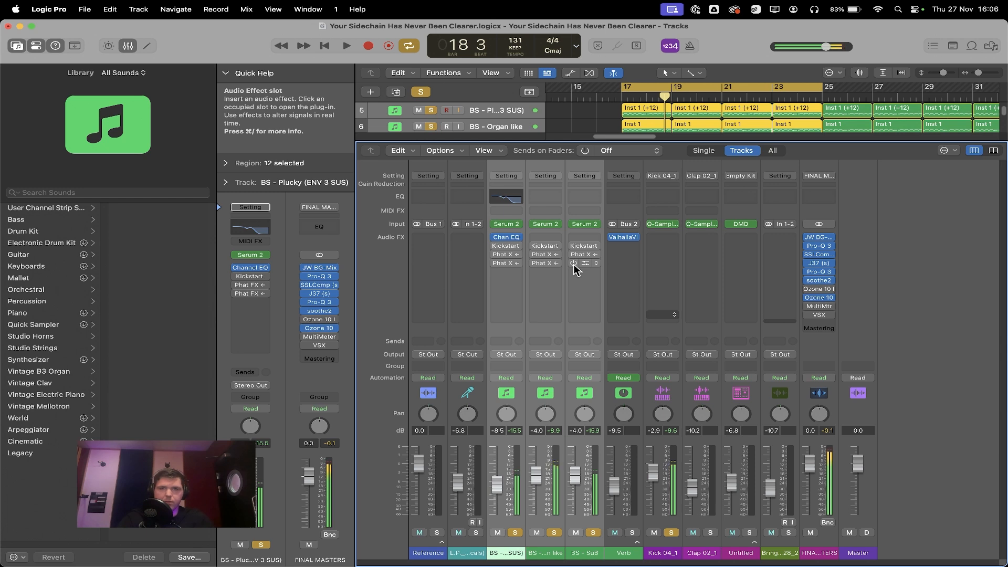
click(574, 263)
key(space)
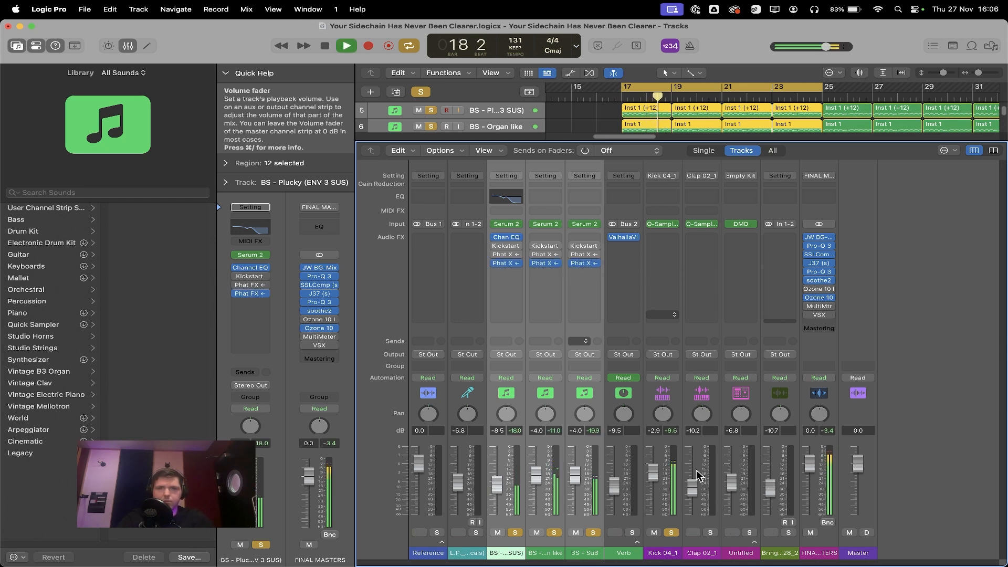
key(space)
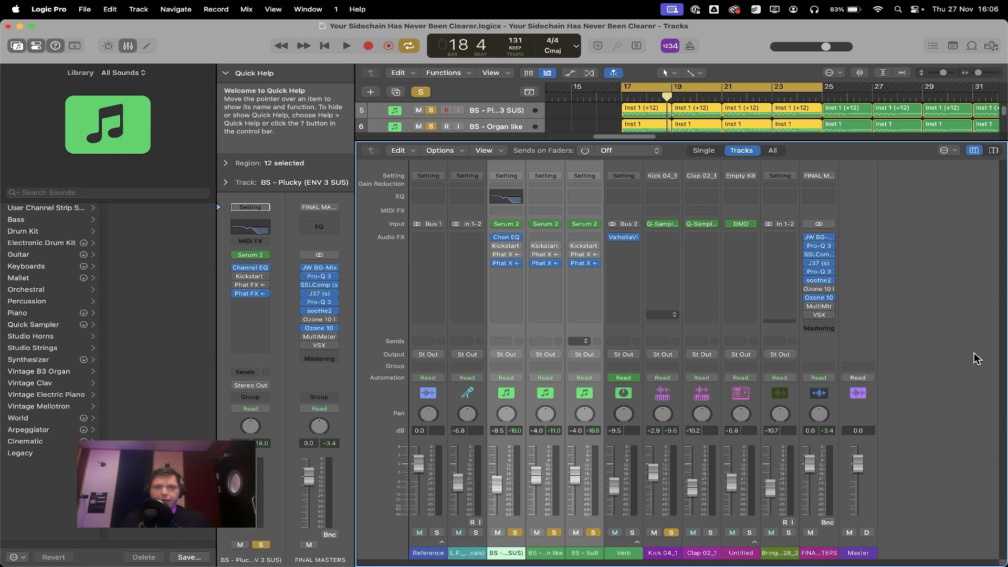
- Enable Kickstart on the BS - Plucky channel and bypass the new Phat FX on all three BS channels
click(974, 356)
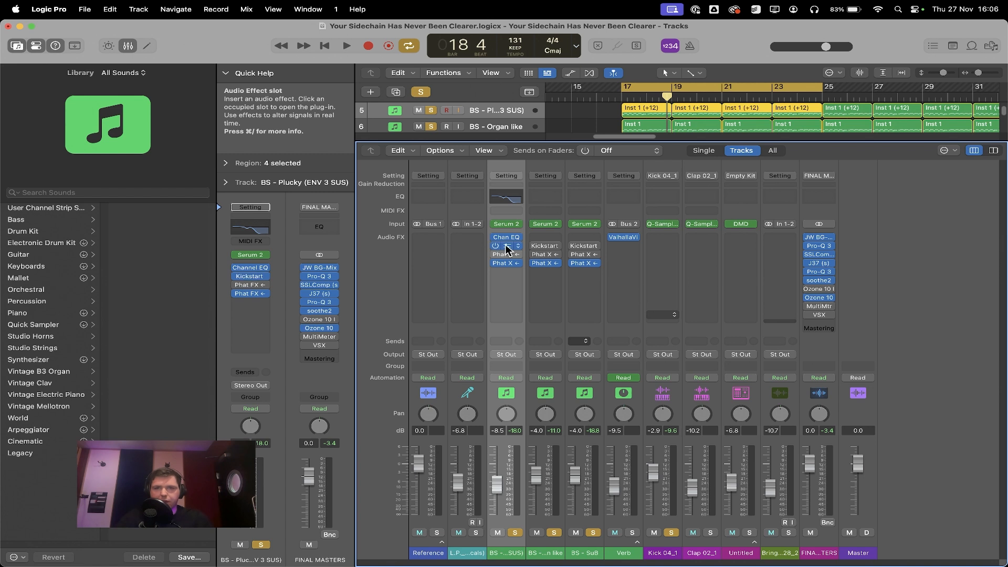
drag(513, 552, 581, 553)
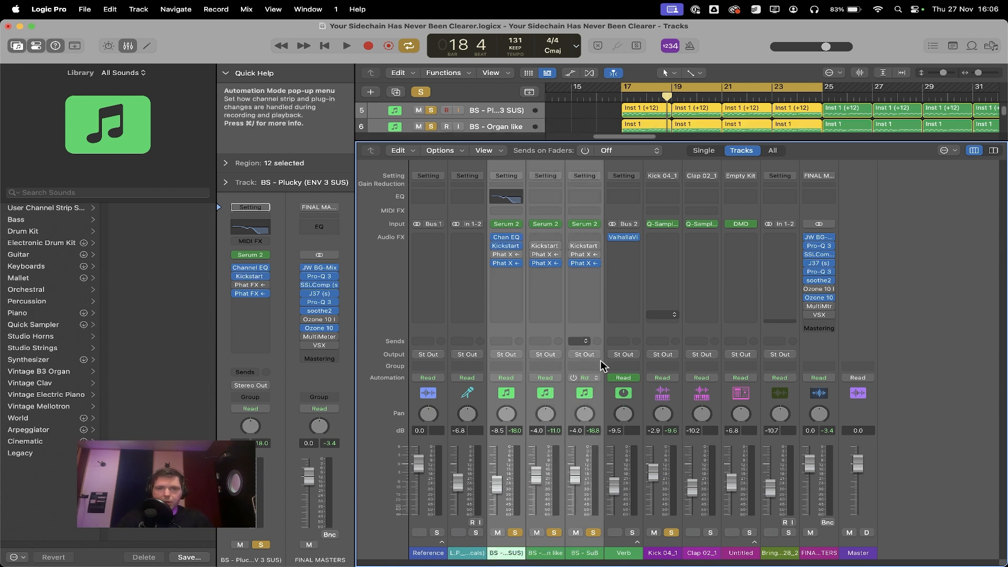
click(575, 264)
- Examine the Kickstart 2 settings of the BS - Plucky channel and close the plug-in window
click(547, 553)
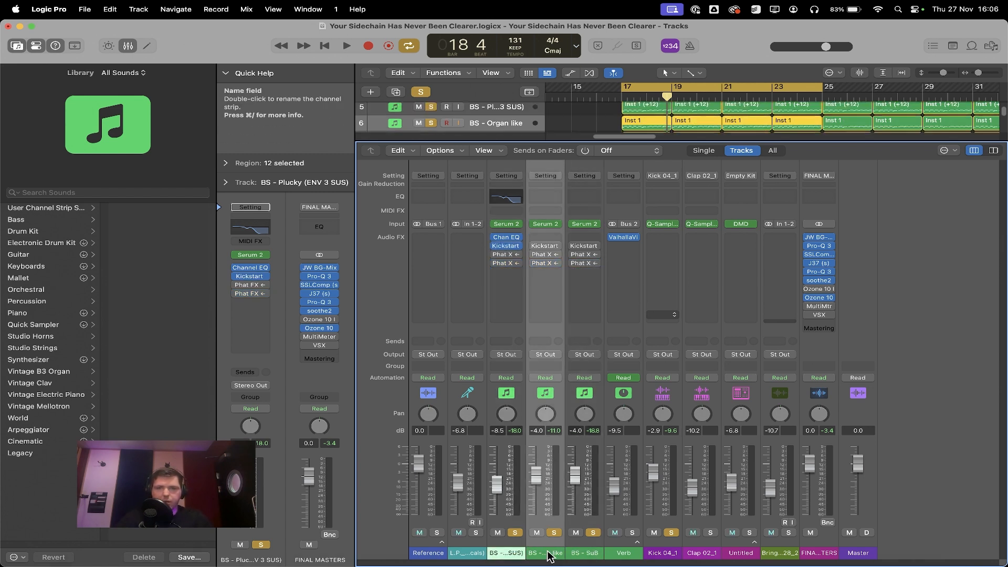
key(v)
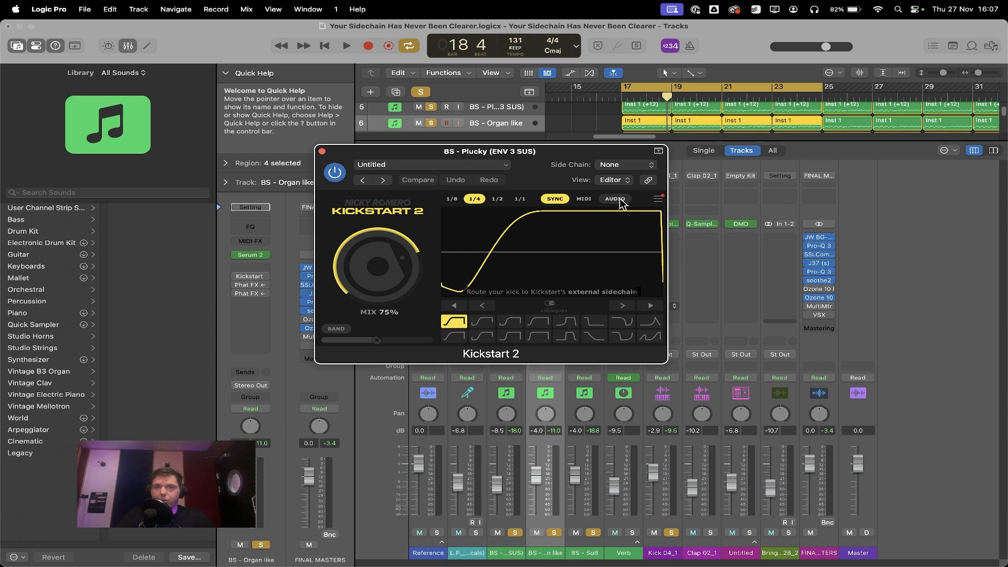
click(323, 154)
- Enable Kickstart on all three BS channels and play the loop to audition it
click(515, 553)
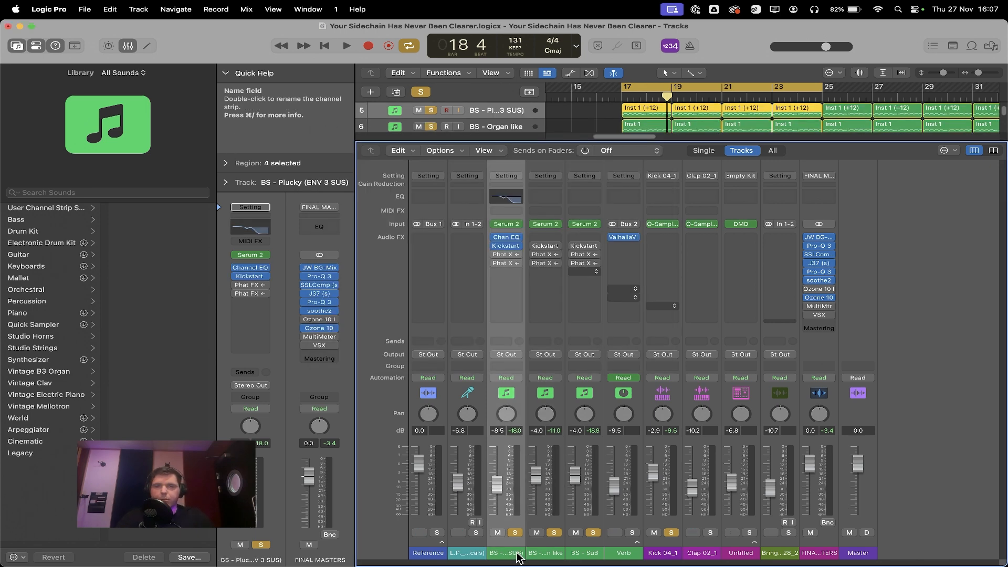
drag(512, 555, 594, 553)
click(573, 246)
click(586, 552)
key(space)
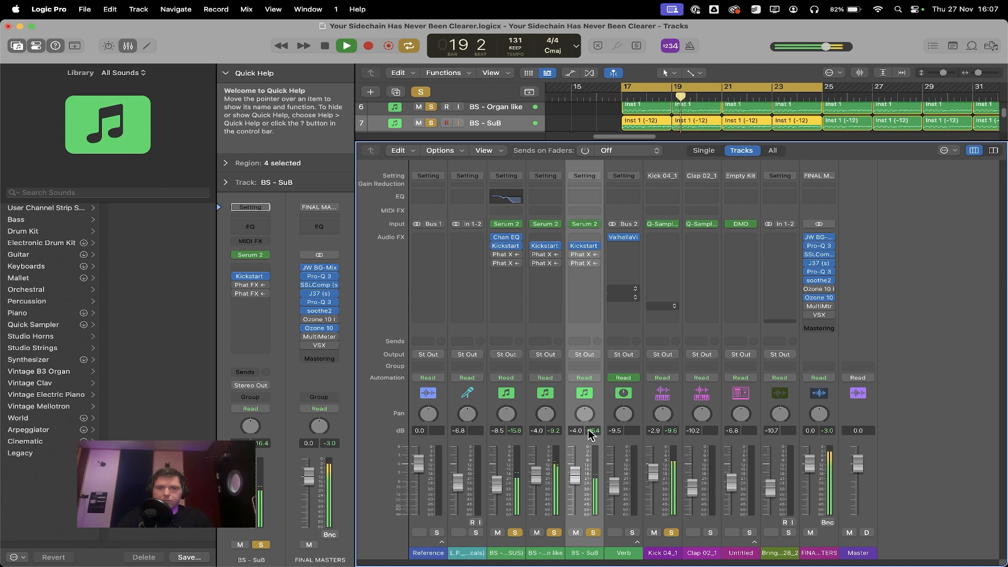
key(space)
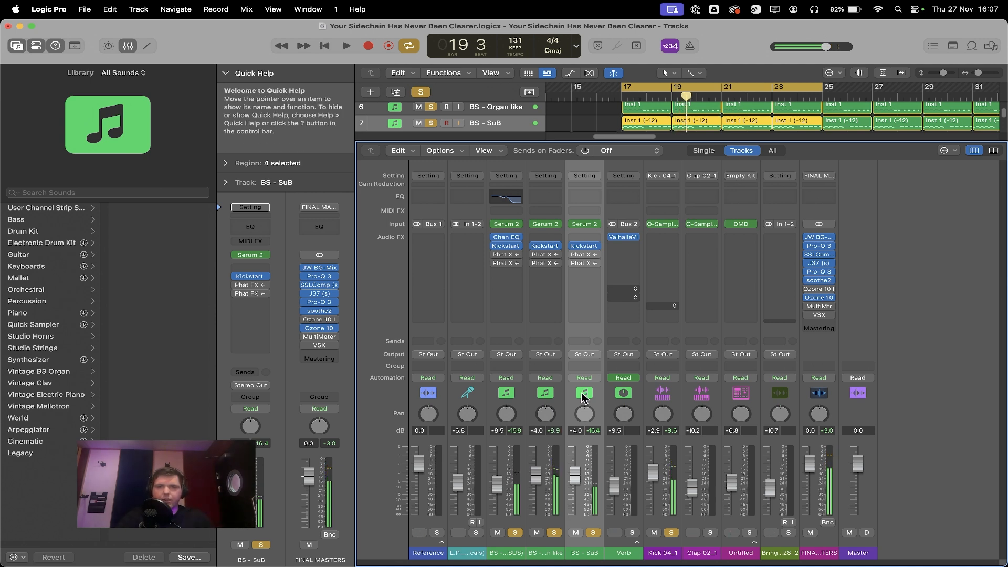
- Bypass Kickstart and re-enable the new Phat FX on all three BS channels, auditioning the loop
drag(568, 553, 522, 555)
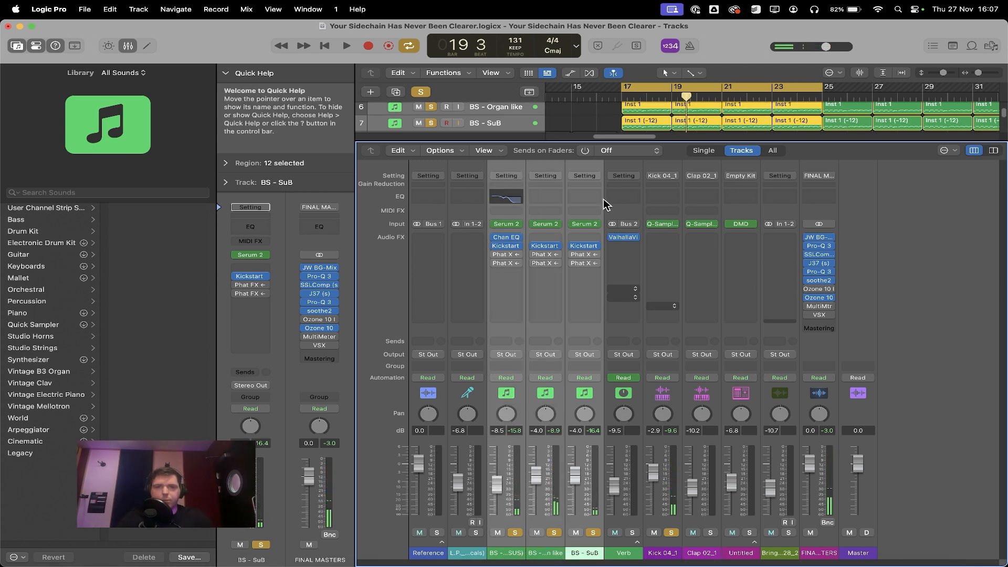
click(572, 246)
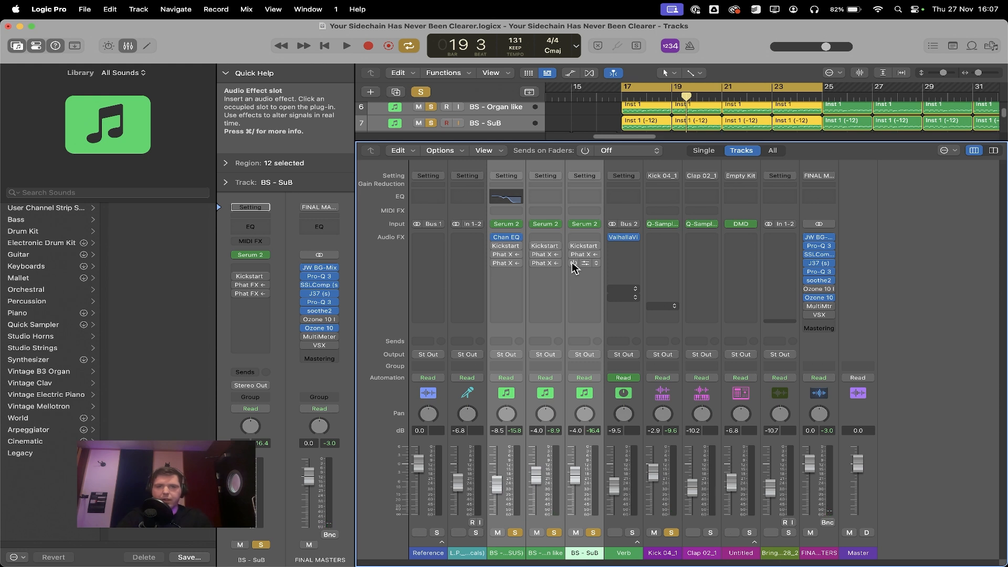
click(574, 263)
key(space)
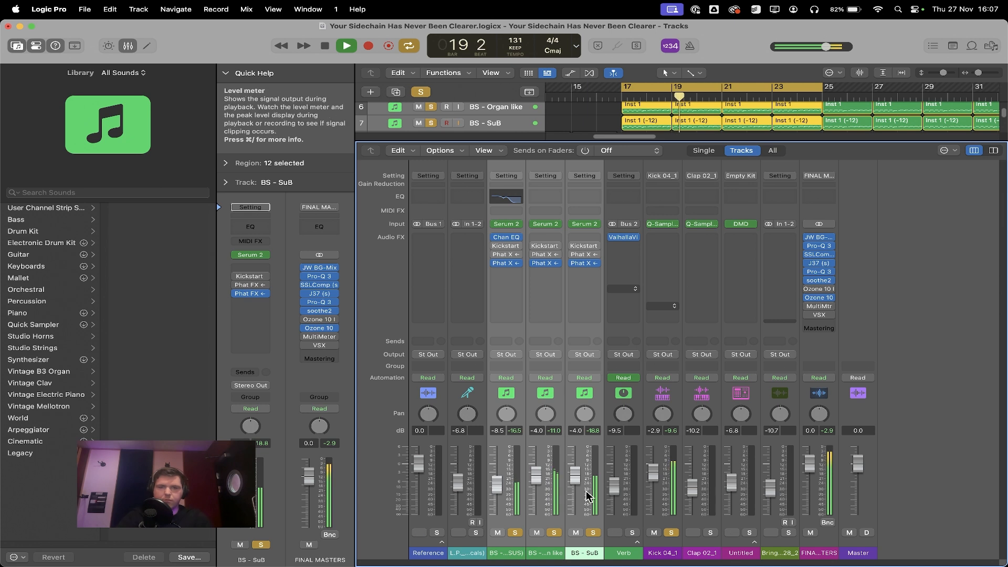
key(space)
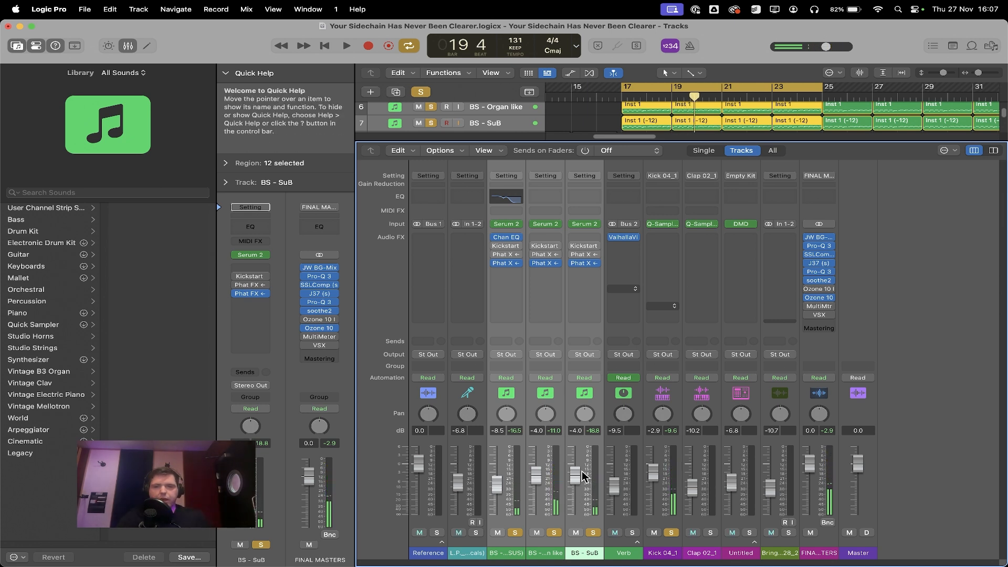
- Raise the three BS faders together, bringing Plucky to -6.4 dB and Organ like and SuB to -2.0 dB, and audition the loop
drag(584, 476, 584, 467)
key(space)
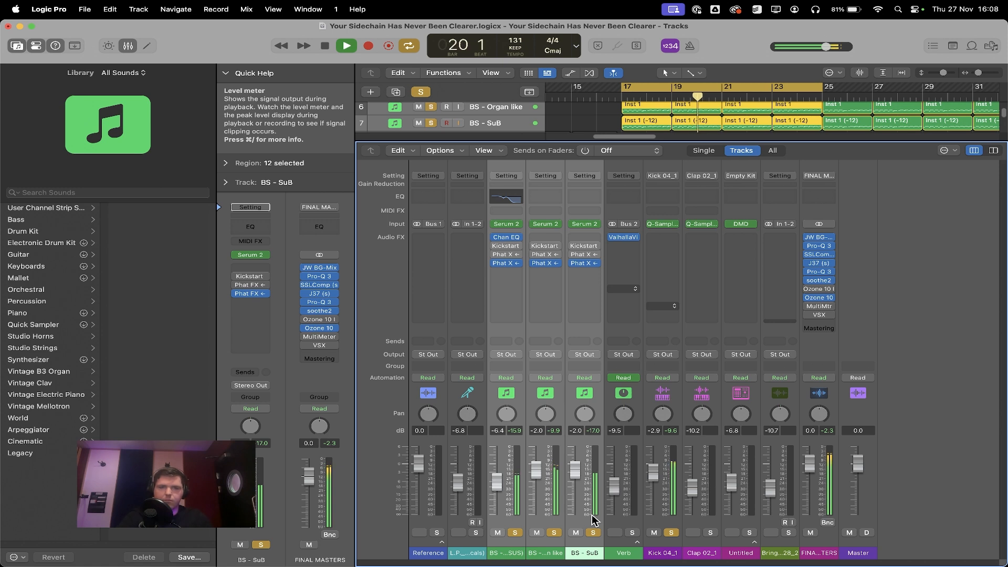
key(space)
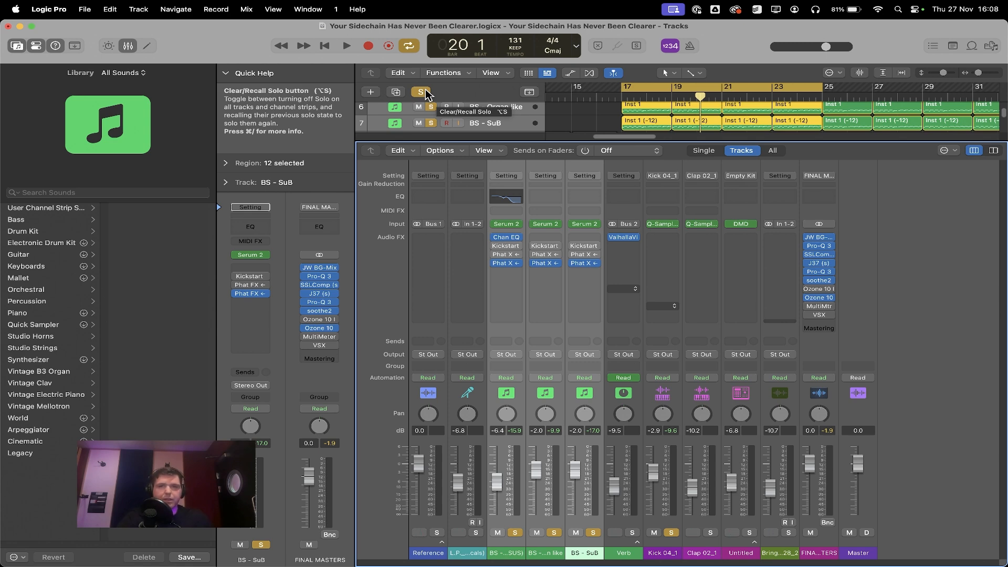
- Clear all track solos, turn off cycle mode and hide the mixer
click(421, 92)
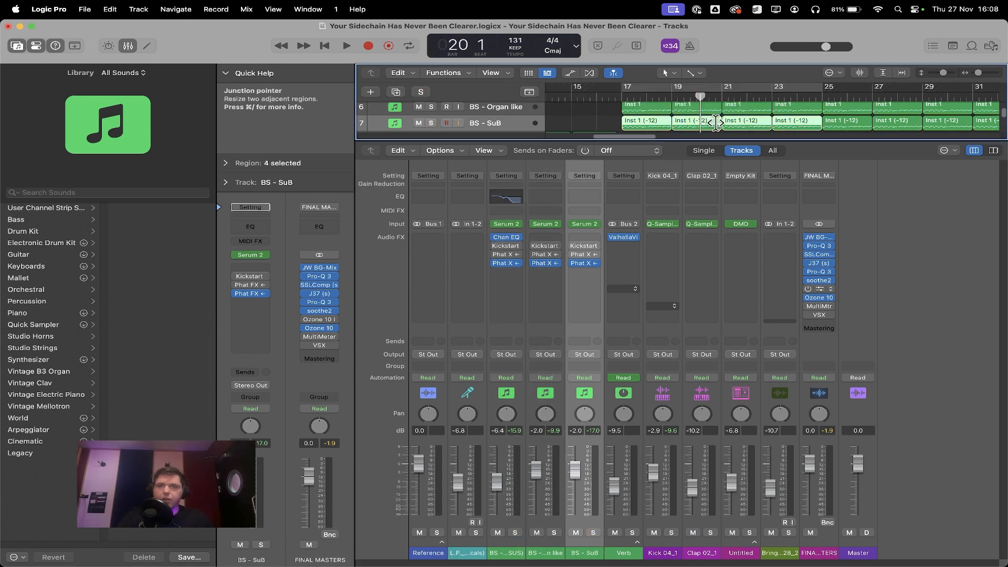
key(x)
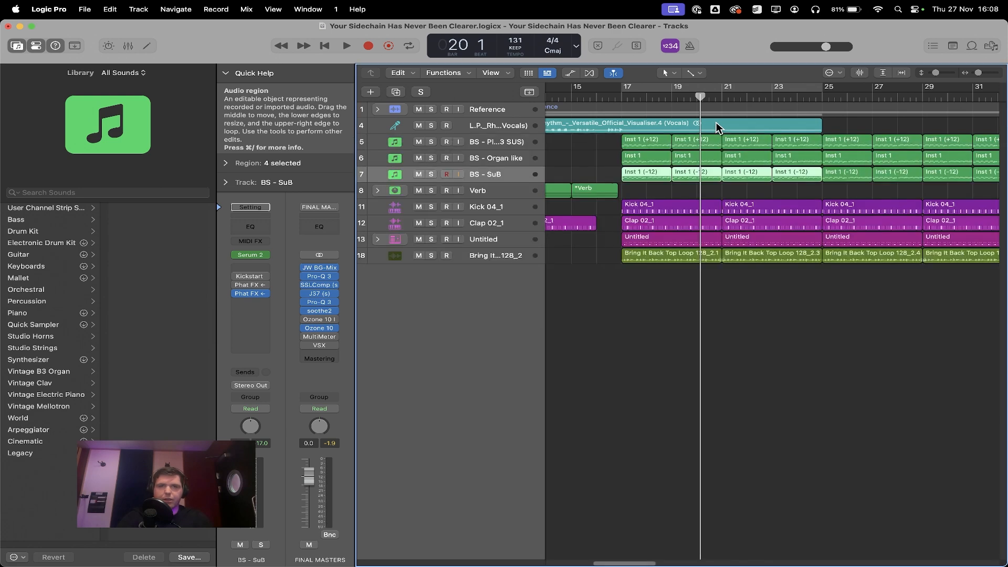
- Play the full arrangement from about bar 13
scroll(721, 92, left, 5)
click(675, 95)
key(space)
scroll(724, 272, right, 4)
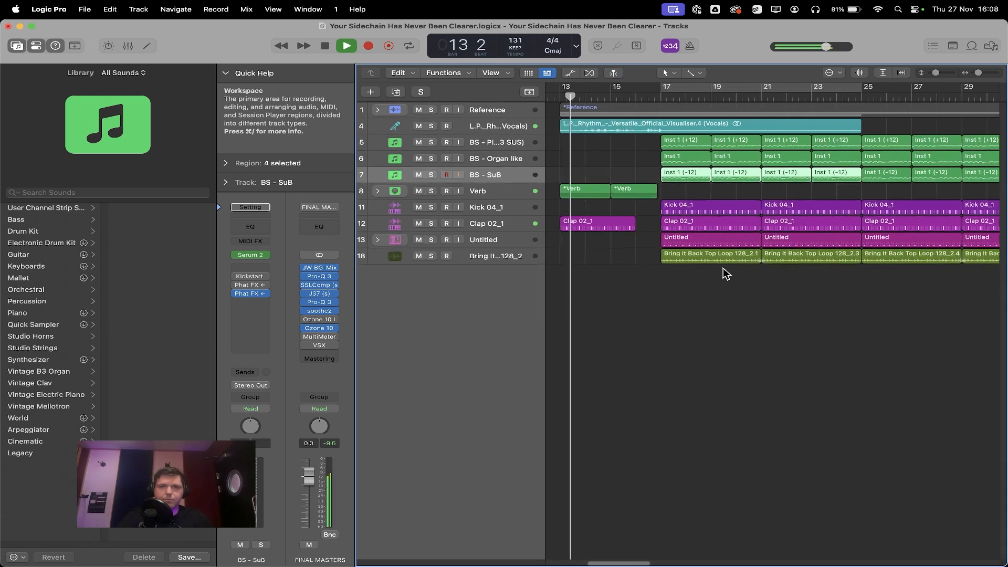